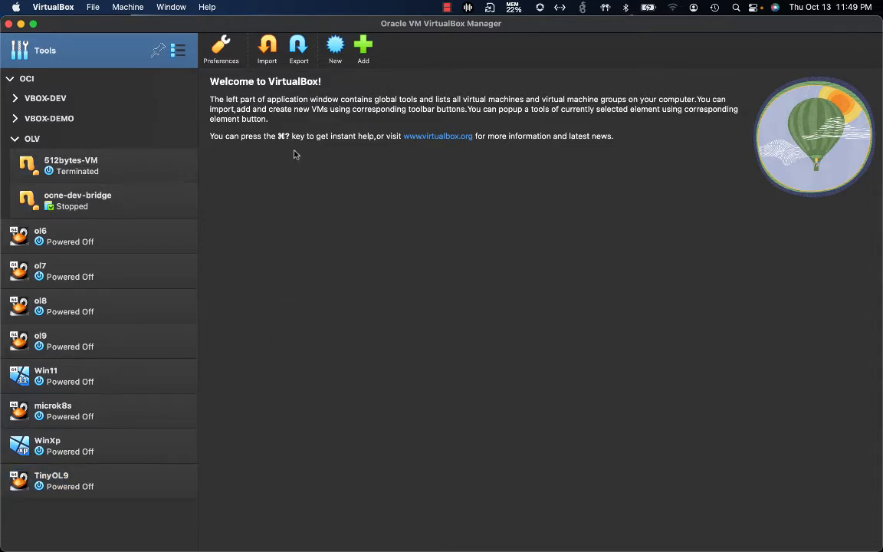
# Show the Welcome tools pane and launch the Export Virtual Appliance wizard
pyautogui.click(177, 50)
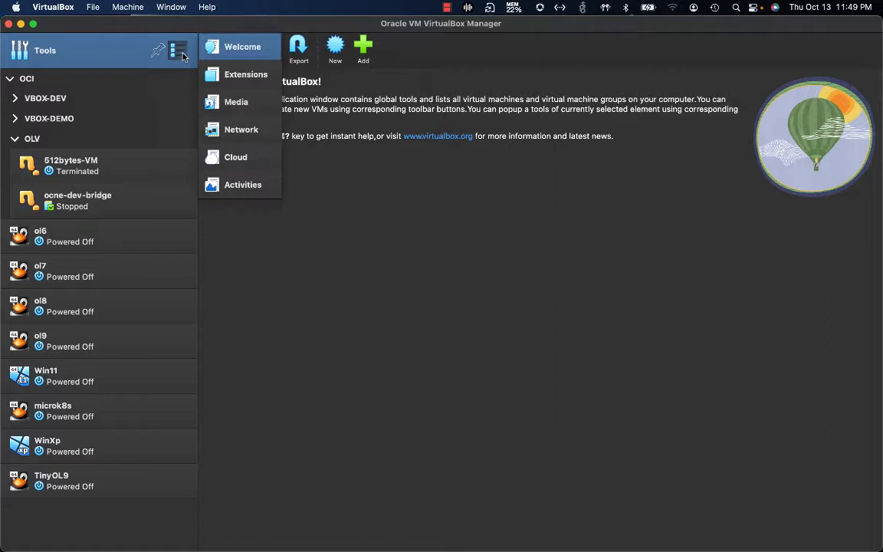
pyautogui.click(230, 49)
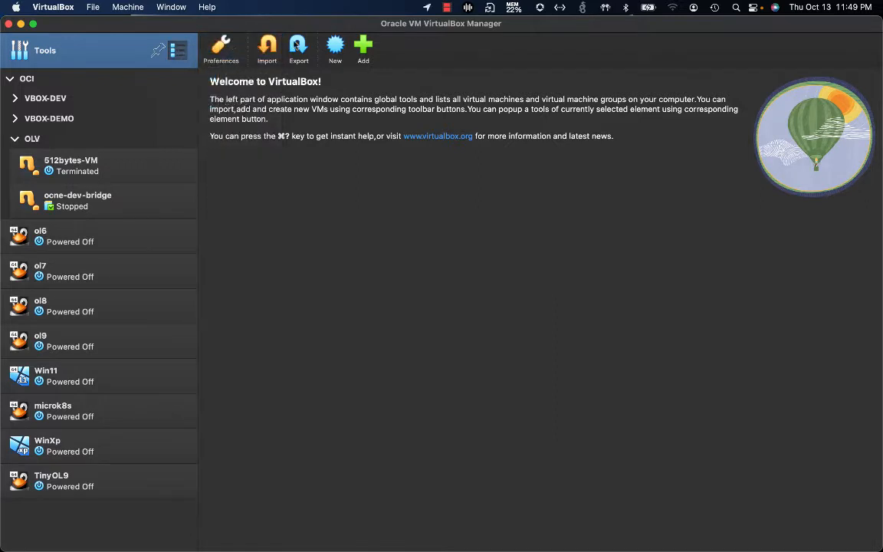
pyautogui.click(298, 49)
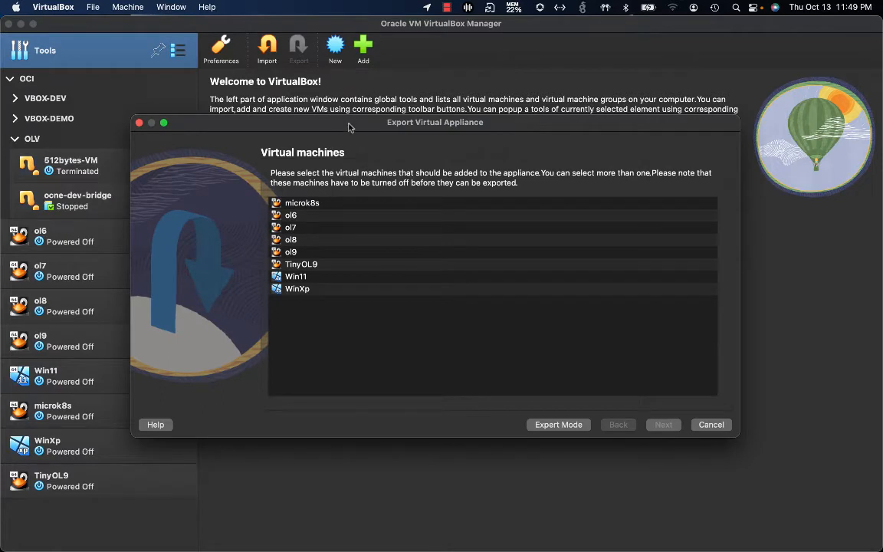
# Pick TinyOL9 from the Virtual machines list and advance to the Format settings
pyautogui.moveTo(314, 120); pyautogui.dragTo(314, 95)
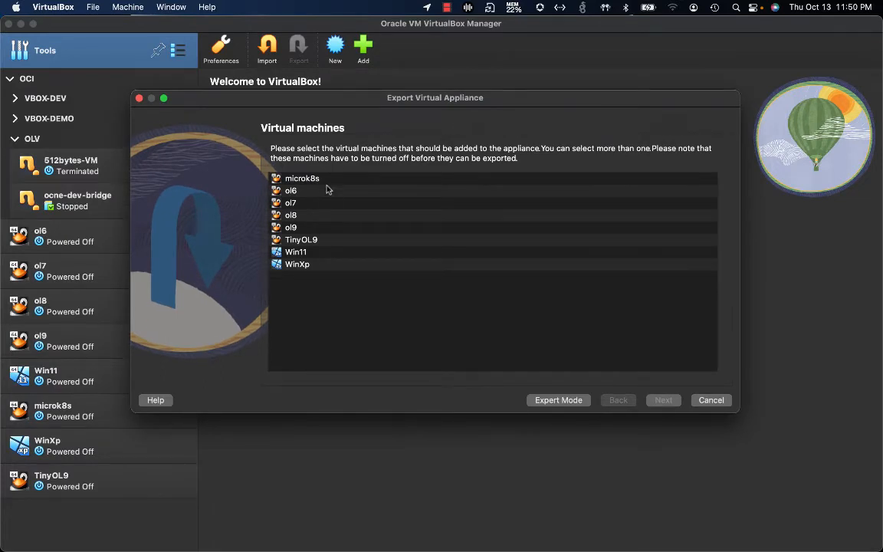
pyautogui.click(315, 242)
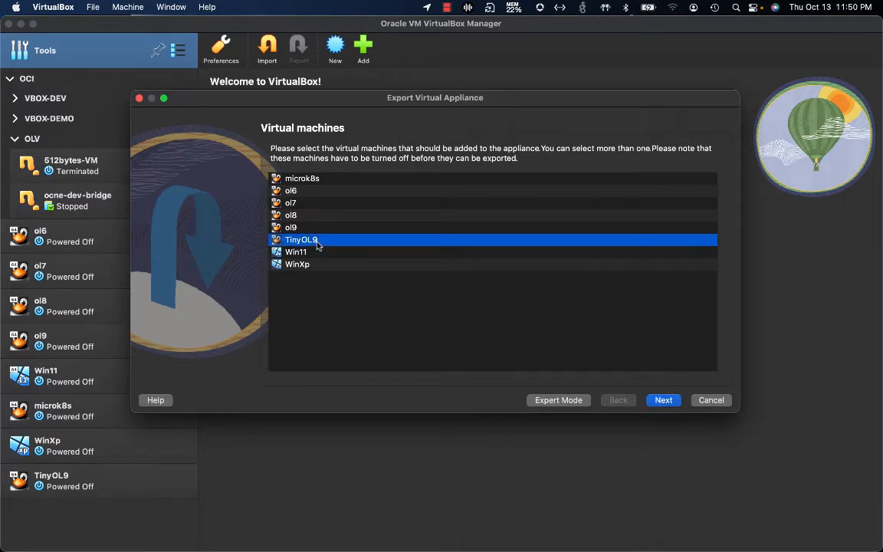
pyautogui.click(660, 402)
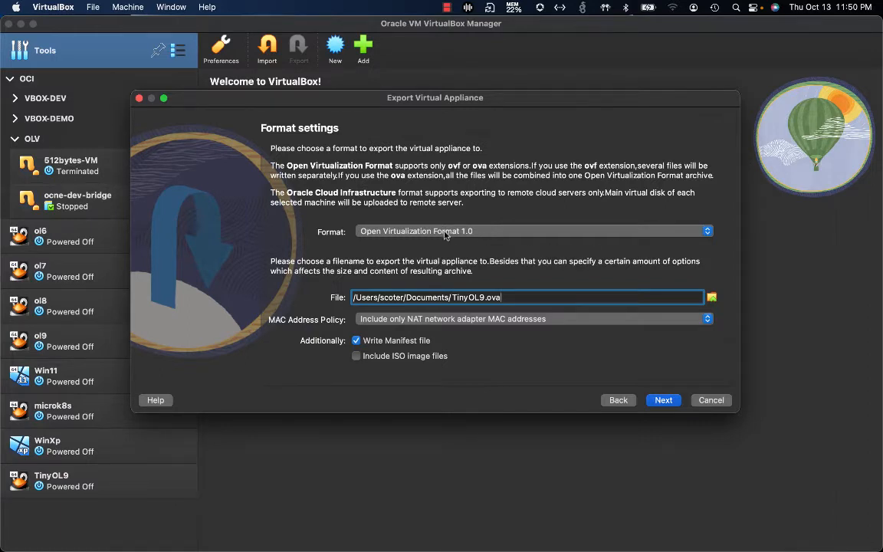
# Choose Oracle Cloud Infrastructure format, OLV profile, and 'Ask me about it before exporting disk as custom image'
pyautogui.click(388, 232)
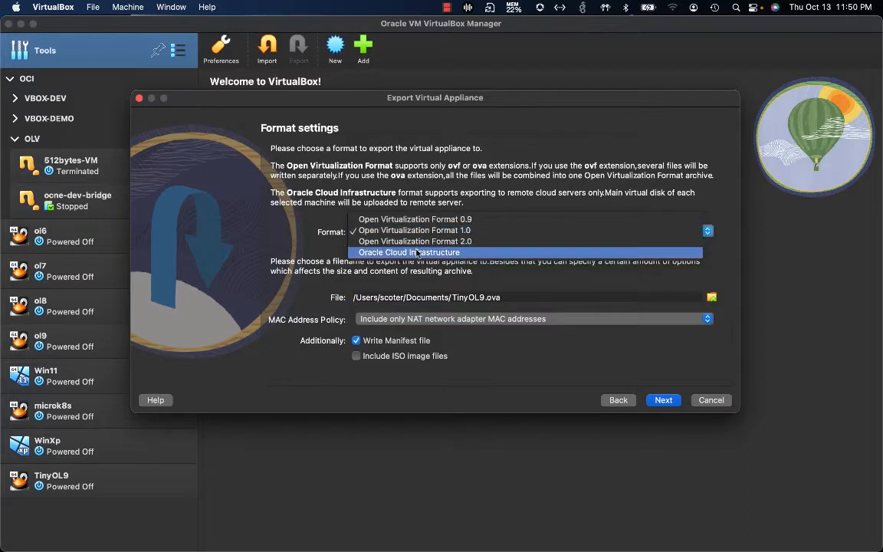
pyautogui.click(418, 253)
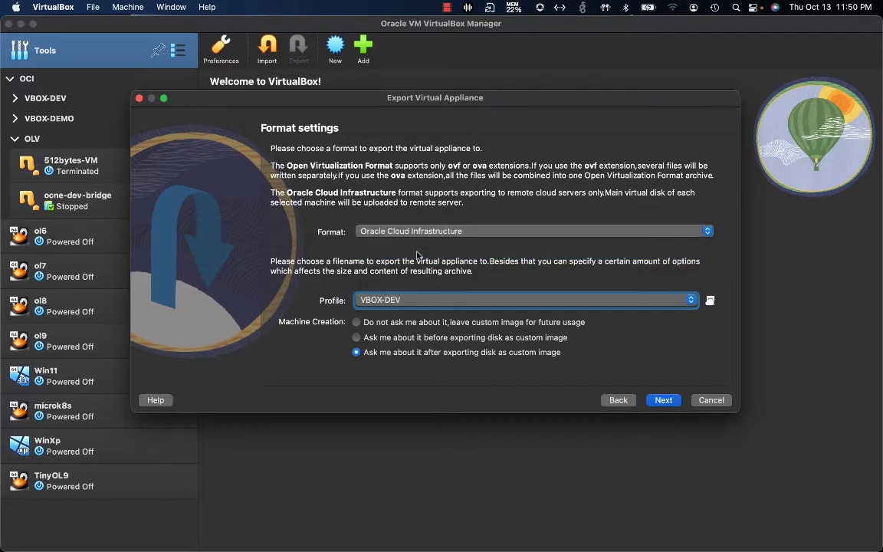
pyautogui.click(399, 305)
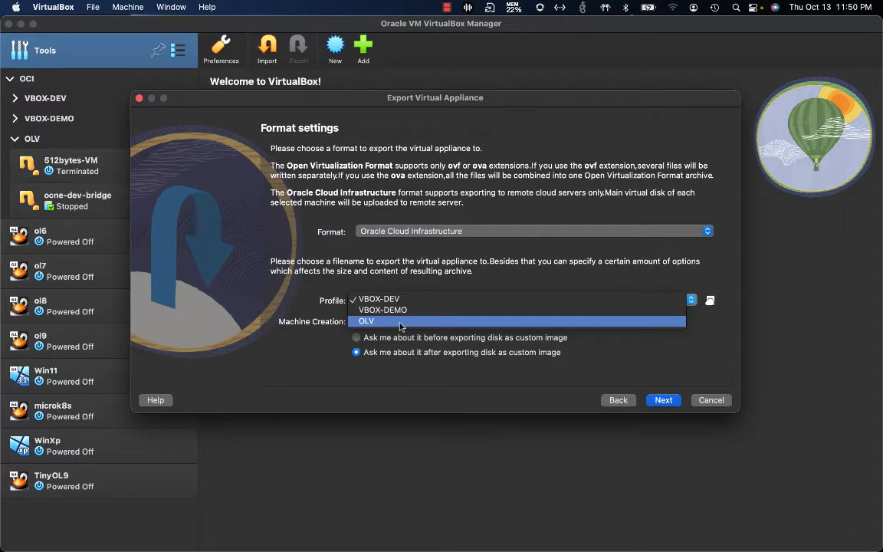
pyautogui.click(400, 322)
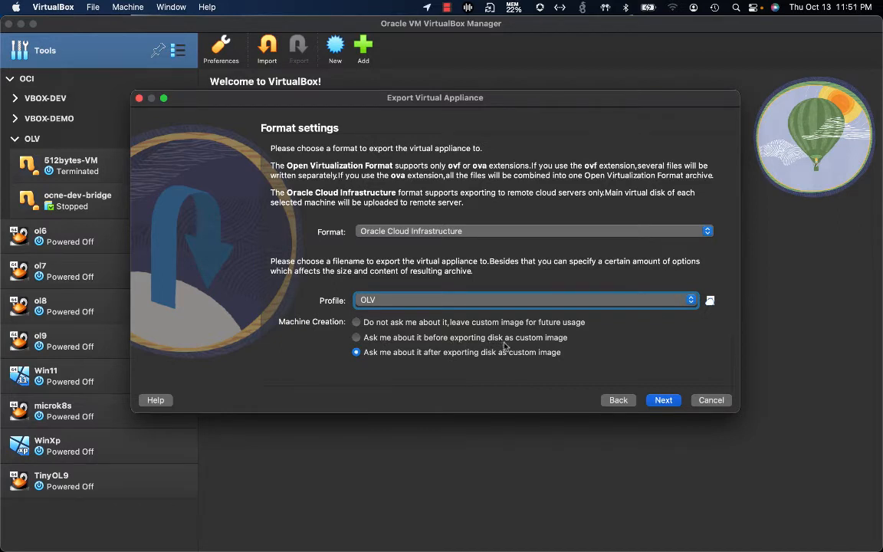
pyautogui.click(442, 339)
# Set the cloud appliance's Bucket to vbox-bucket
pyautogui.click(664, 400)
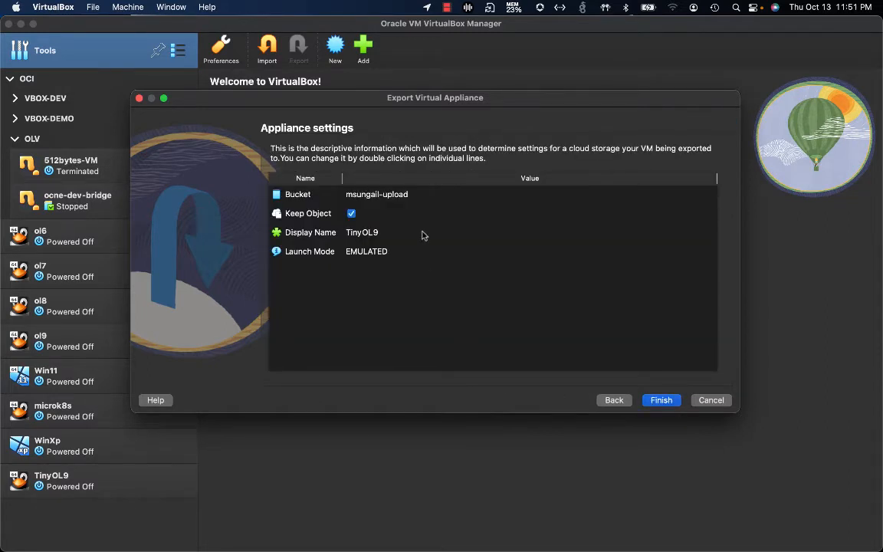
pyautogui.click(397, 196)
pyautogui.click(401, 196)
pyautogui.click(401, 196)
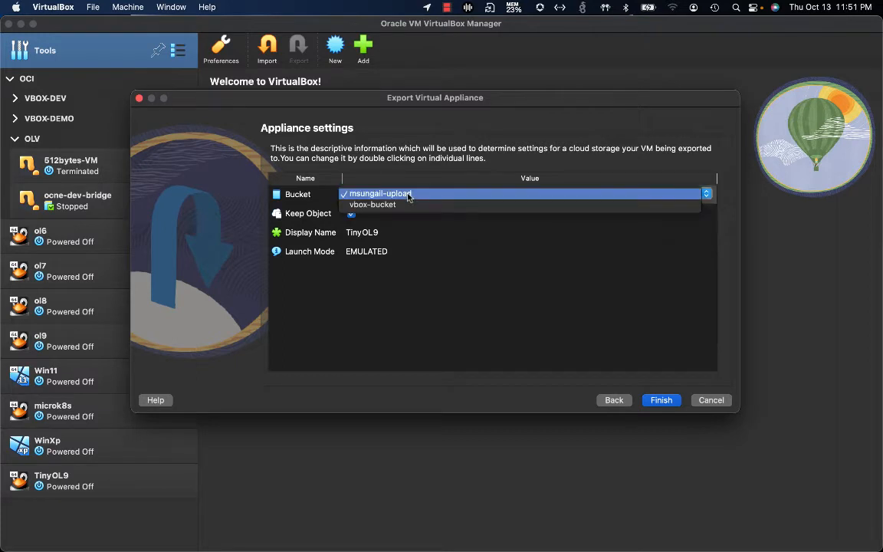
pyautogui.click(410, 205)
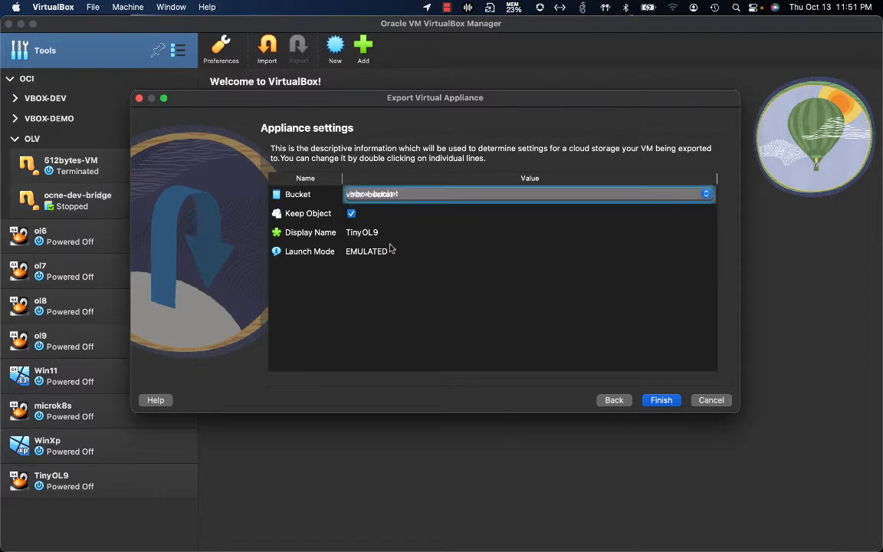
pyautogui.click(420, 239)
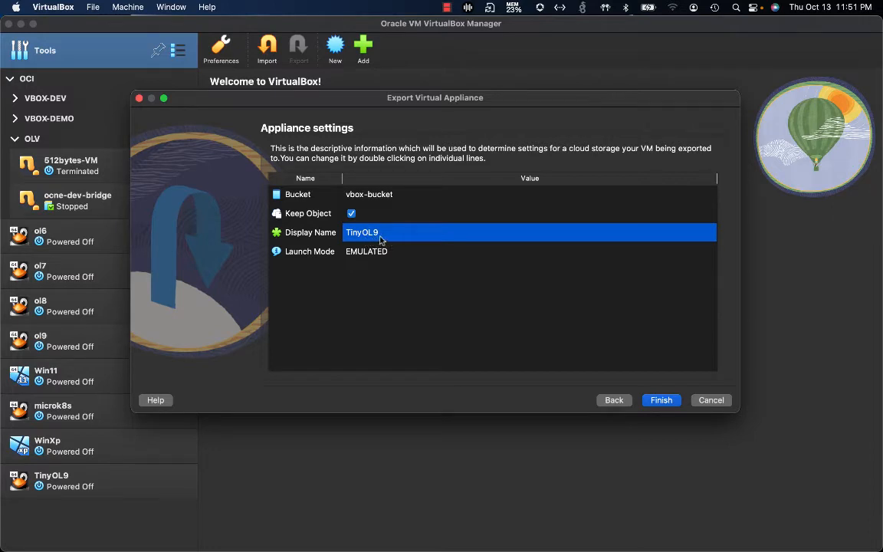
# Set Launch Mode to PARAVIRTUALIZED and finish the appliance settings
pyautogui.click(387, 254)
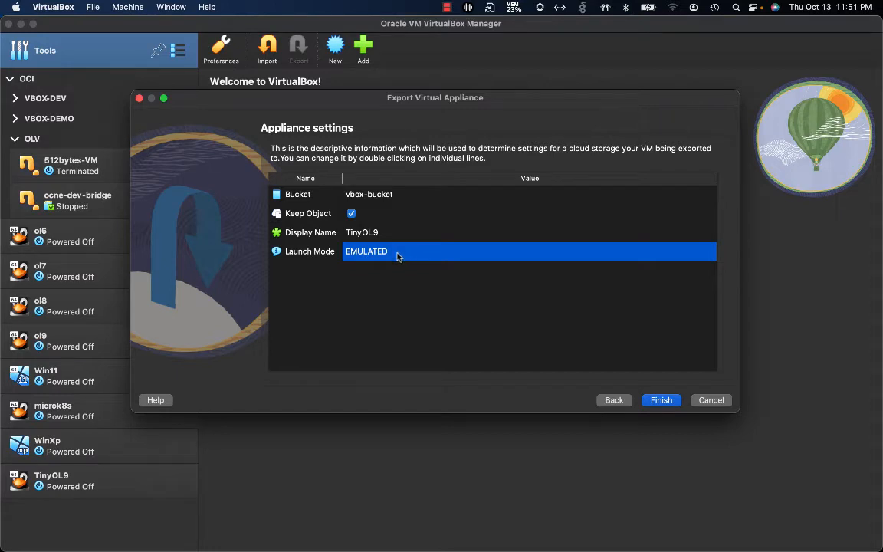
pyautogui.doubleClick(397, 256)
pyautogui.click(398, 252)
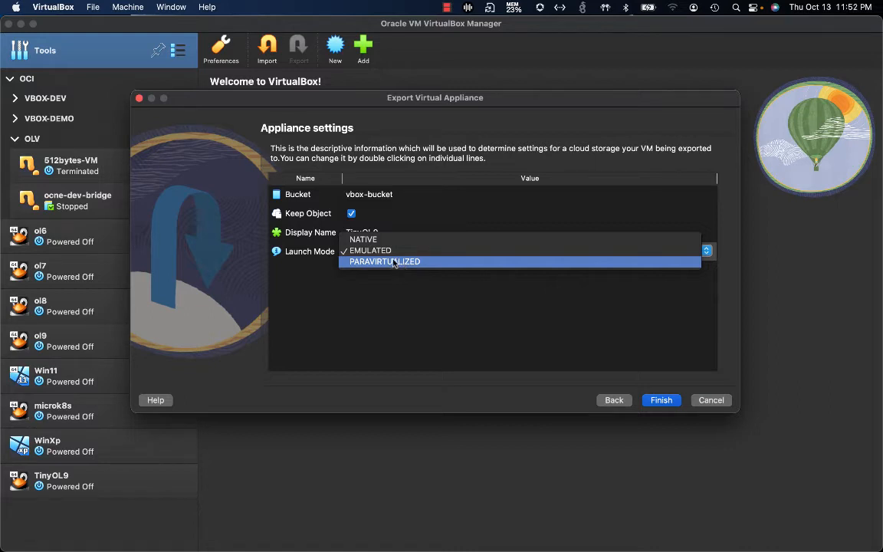
pyautogui.click(395, 265)
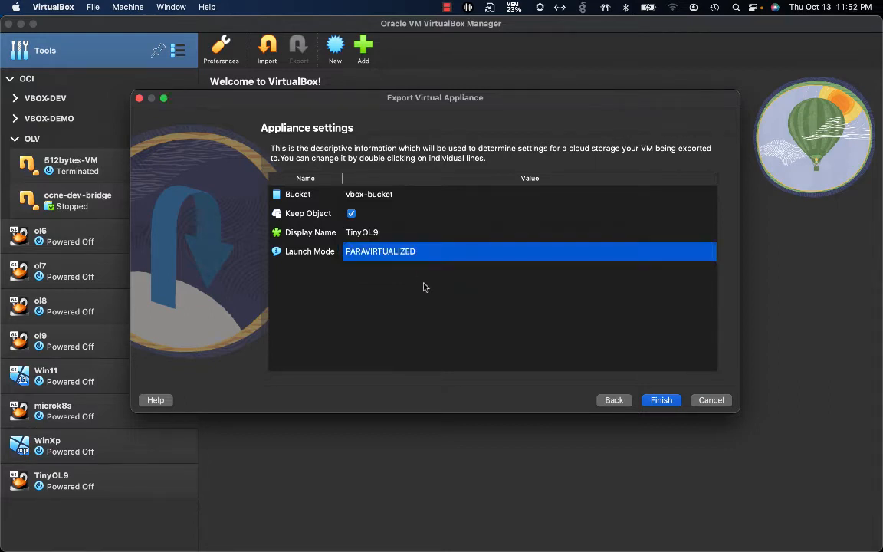
pyautogui.click(658, 401)
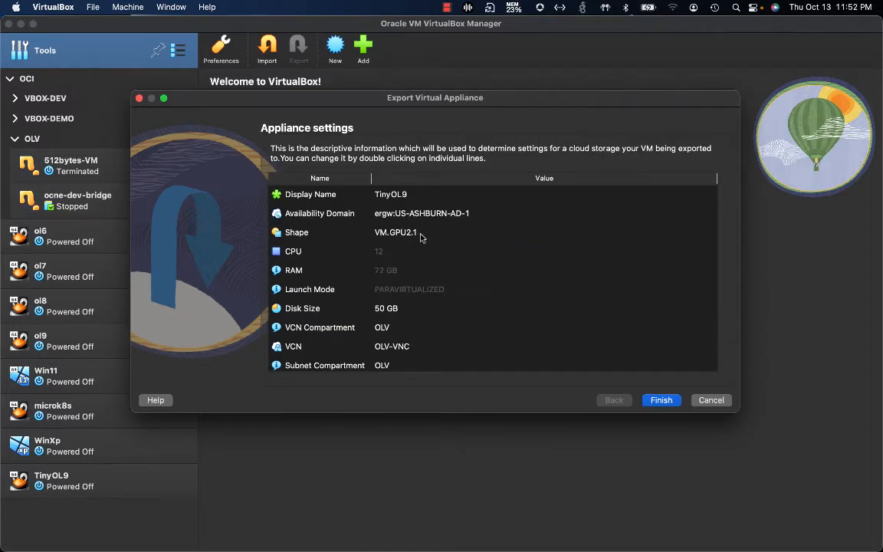
# Enlarge the export window and change the instance Shape from VM.GPU2.1 to VM.Standard2.1
pyautogui.click(418, 235)
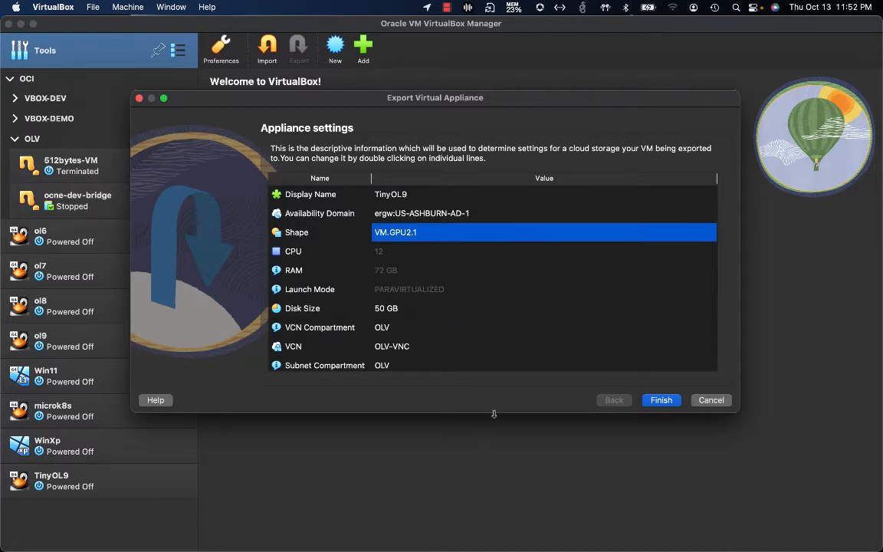
pyautogui.moveTo(494, 414); pyautogui.dragTo(502, 527)
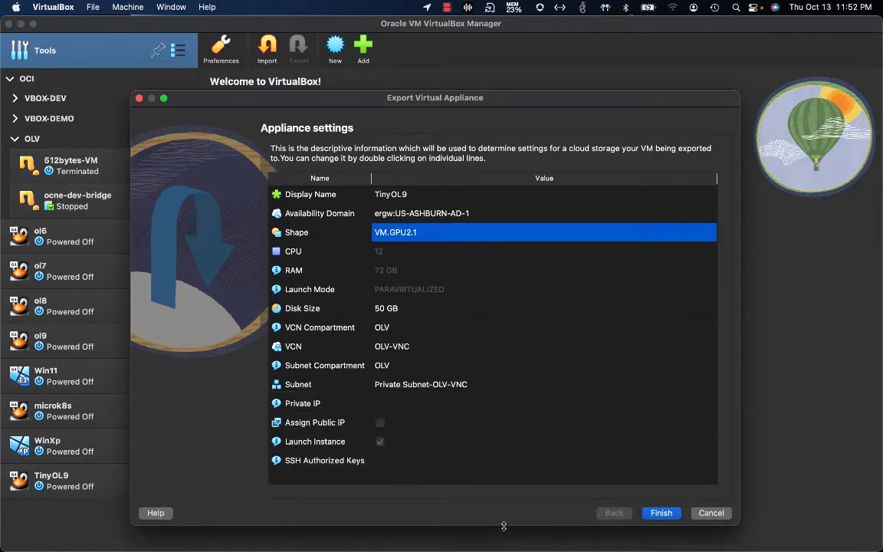
pyautogui.doubleClick(422, 237)
pyautogui.click(420, 234)
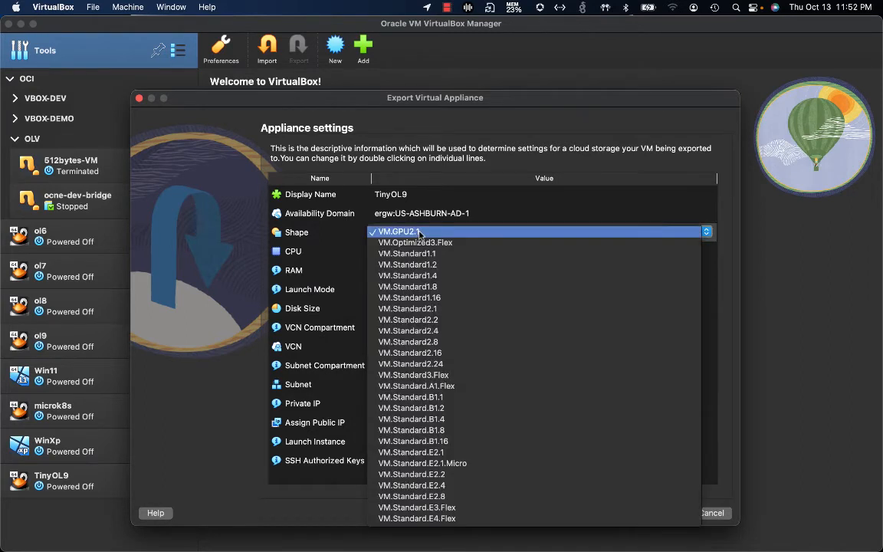
pyautogui.click(454, 310)
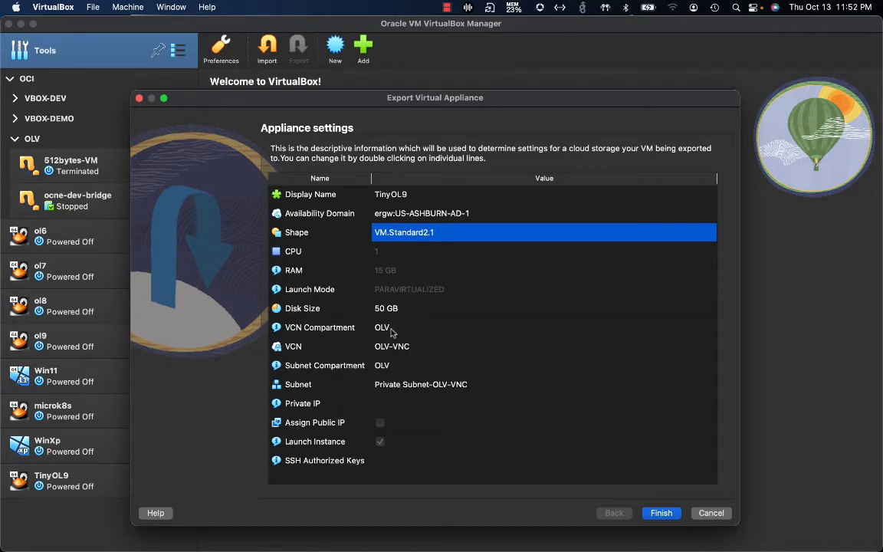
# Review the VCN OLV-VNC settings and set Subnet to Public Subnet-OLV-VNC
pyautogui.click(391, 329)
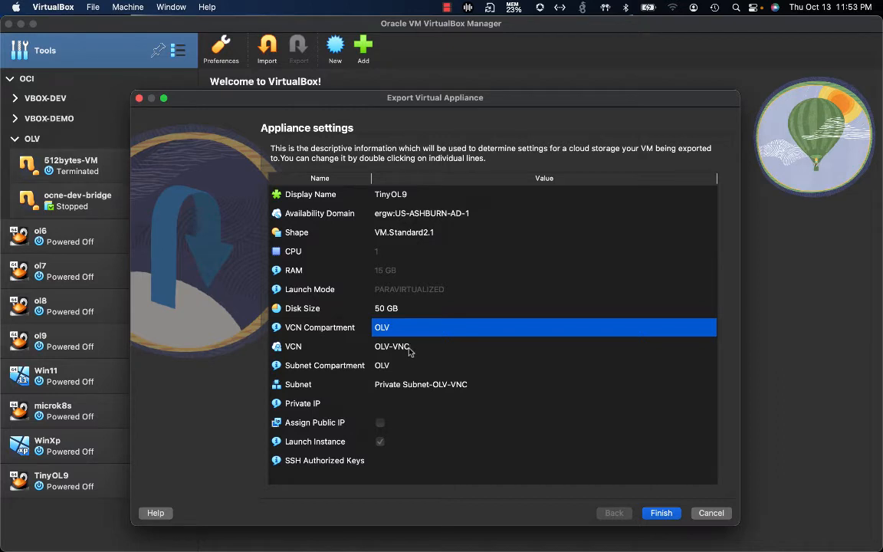
pyautogui.click(395, 351)
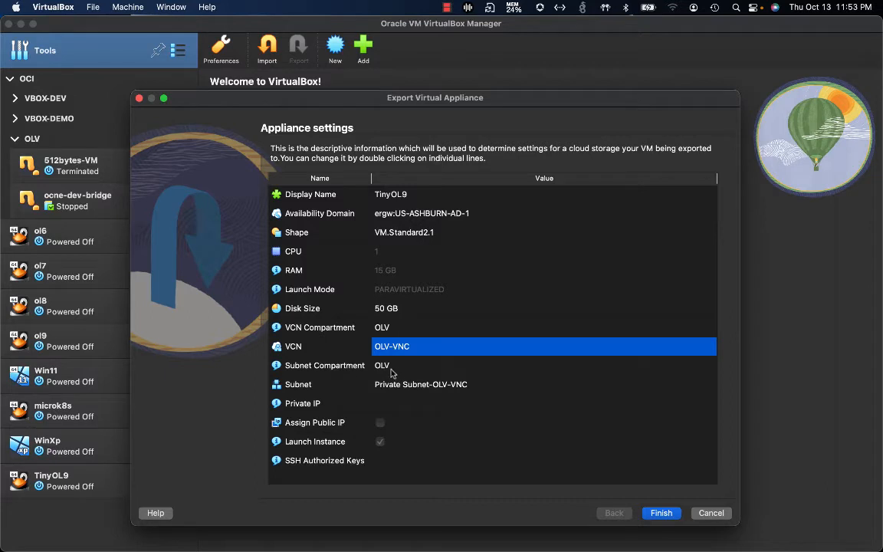
pyautogui.click(391, 369)
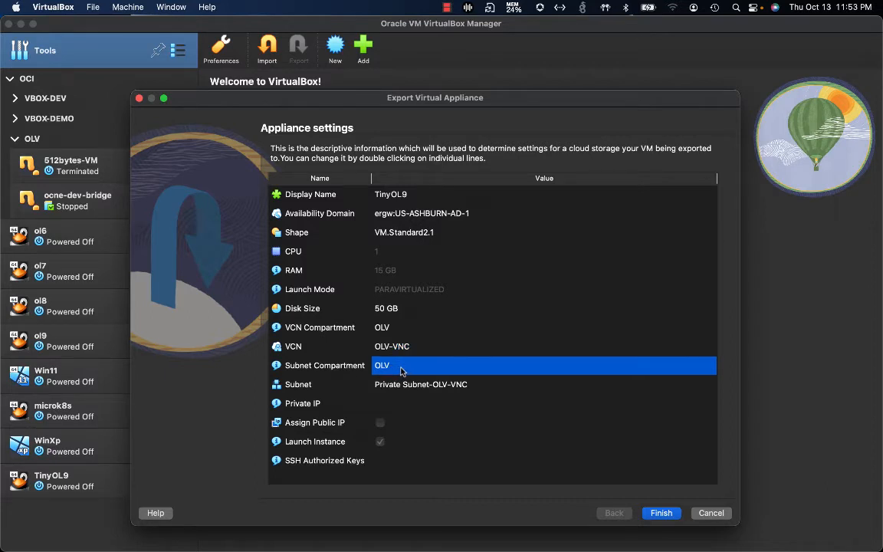
pyautogui.click(442, 387)
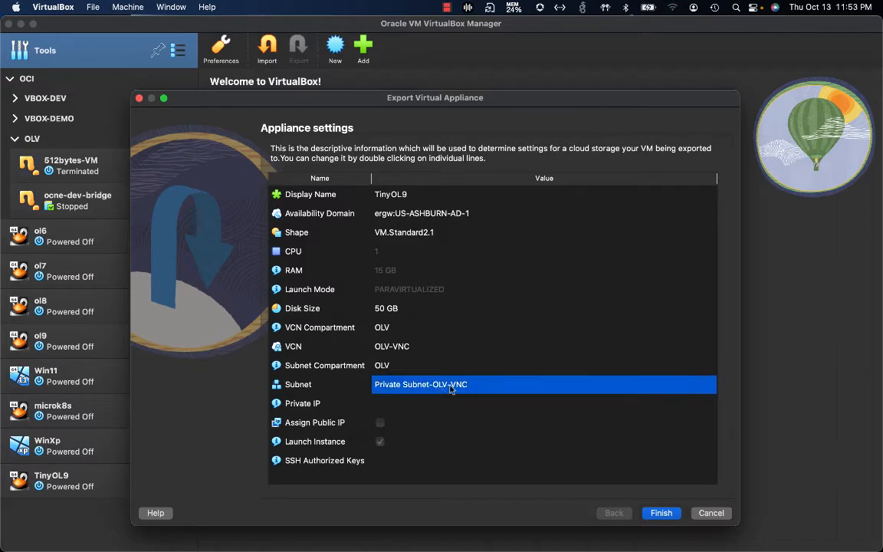
pyautogui.click(451, 388)
pyautogui.click(451, 388)
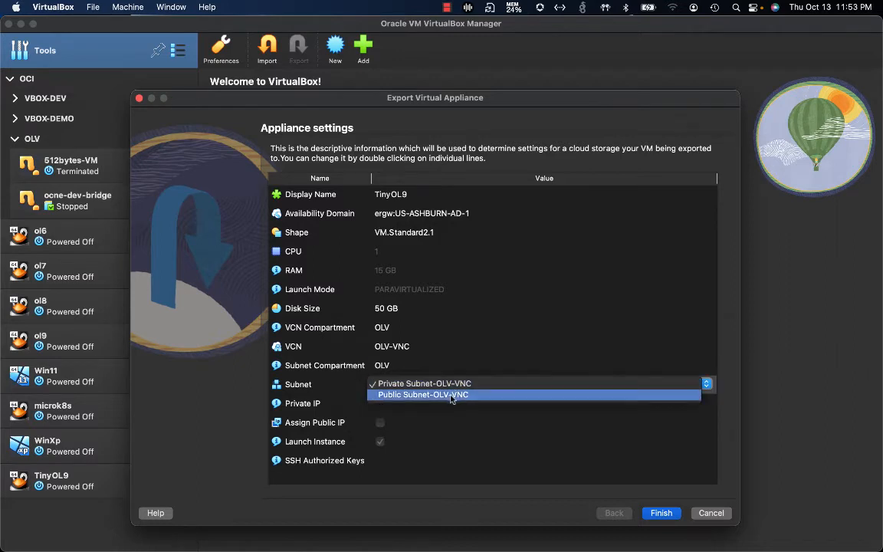
pyautogui.click(451, 395)
# Enable Assign Public IP and start exporting TinyOL9 to the cloud
pyautogui.click(441, 407)
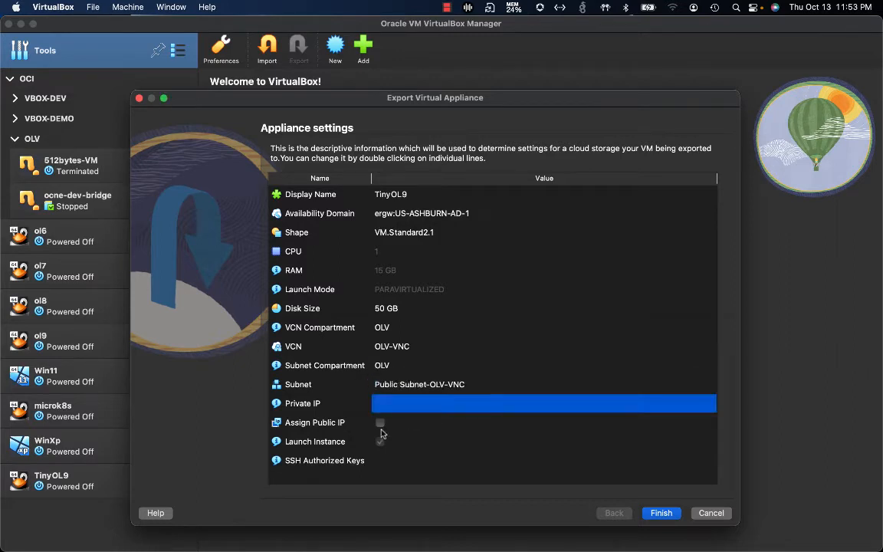
pyautogui.click(380, 424)
pyautogui.click(661, 514)
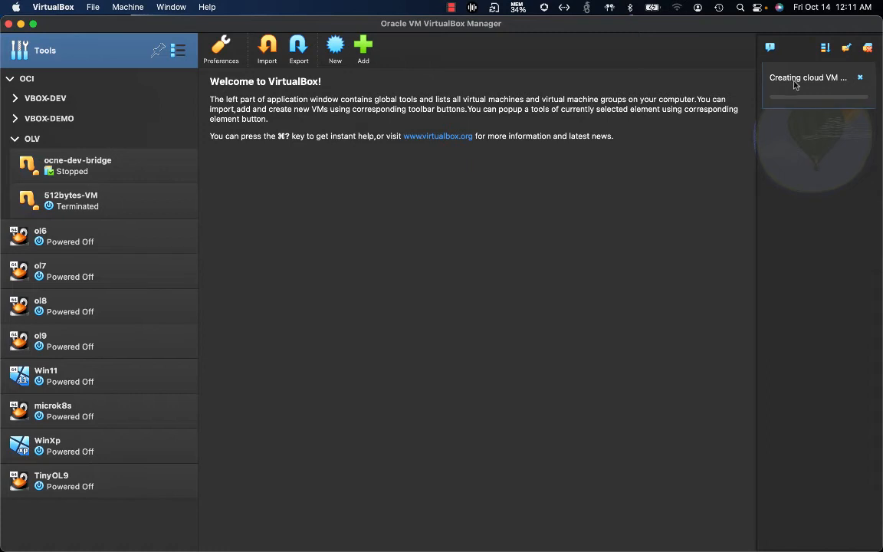
# Wait for the Creating cloud VM progress as the TinyOL9 instance is built
pyautogui.moveTo(796, 84)
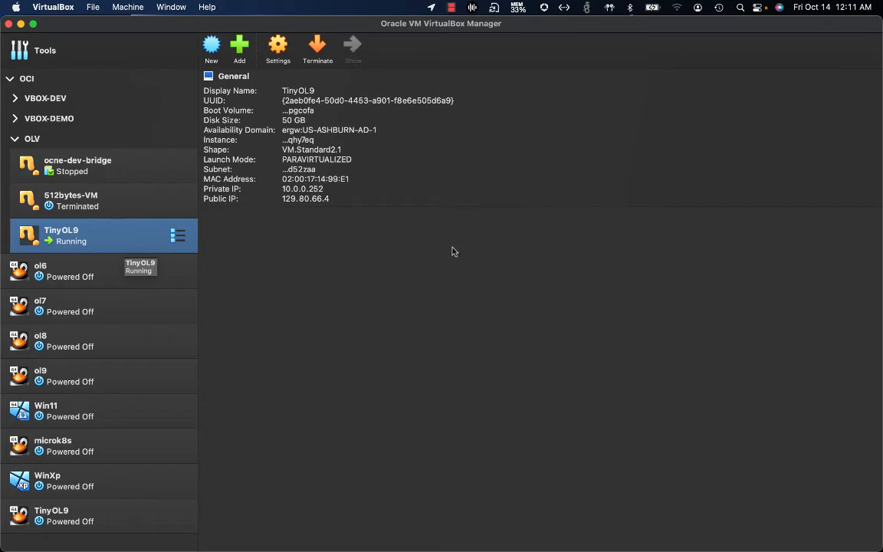
# Copy the Public IP value 129.80.66.4 from TinyOL9's General details
pyautogui.click(315, 202)
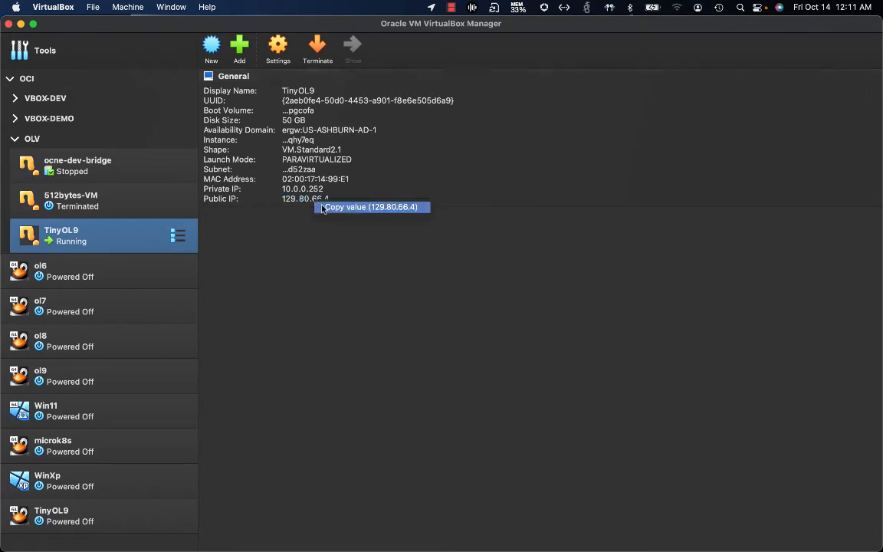
pyautogui.click(327, 209)
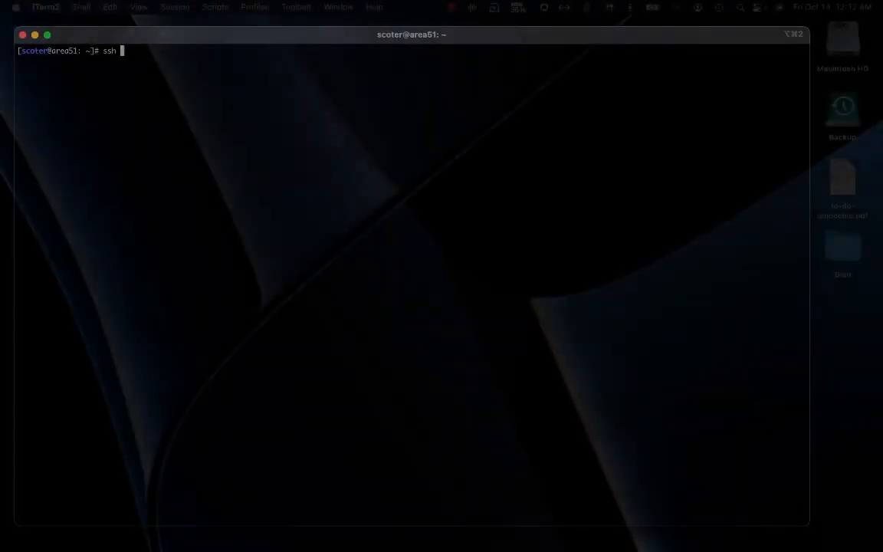
pyautogui.write('ro')
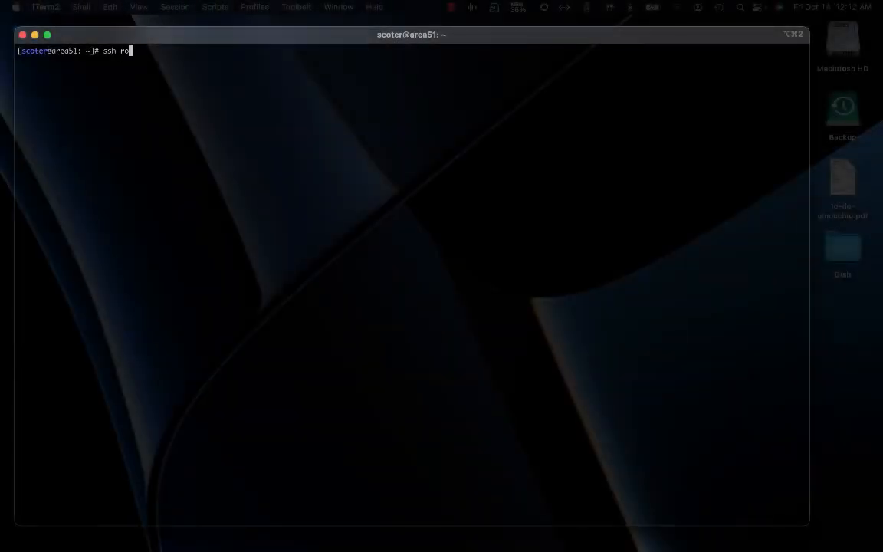
pyautogui.write('ot@129.80.66.4')
pyautogui.press('Return')
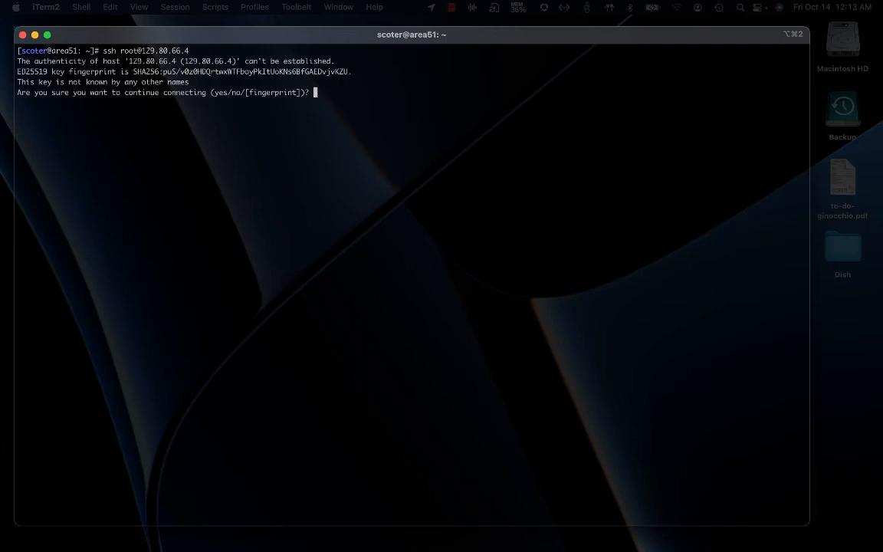
pyautogui.write('yes')
pyautogui.press('Return')
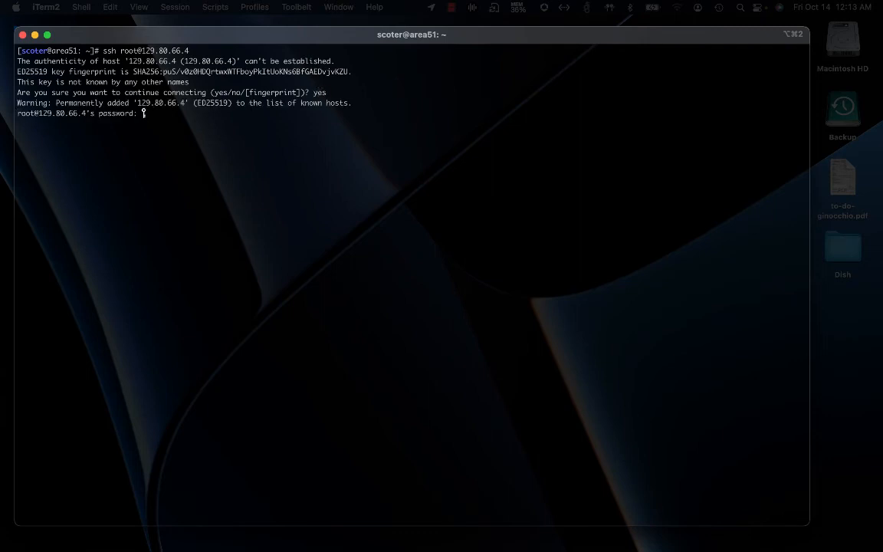
pyautogui.press('Return')
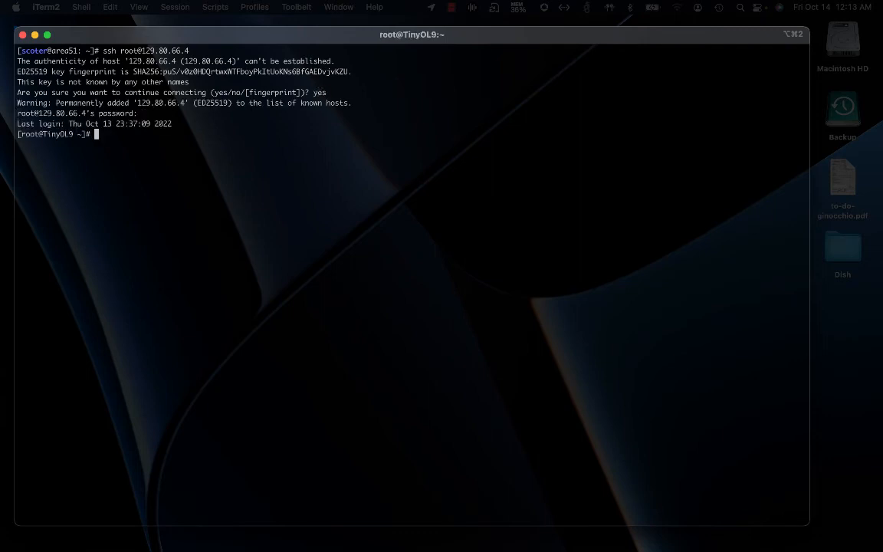
pyautogui.press('Return')
pyautogui.press('Return')
pyautogui.press('Return')
pyautogui.press('Return')
pyautogui.press('Return')
# Run ip addr, select the address 10.0.0.252, and switch back to VirtualBox
pyautogui.press('Return')
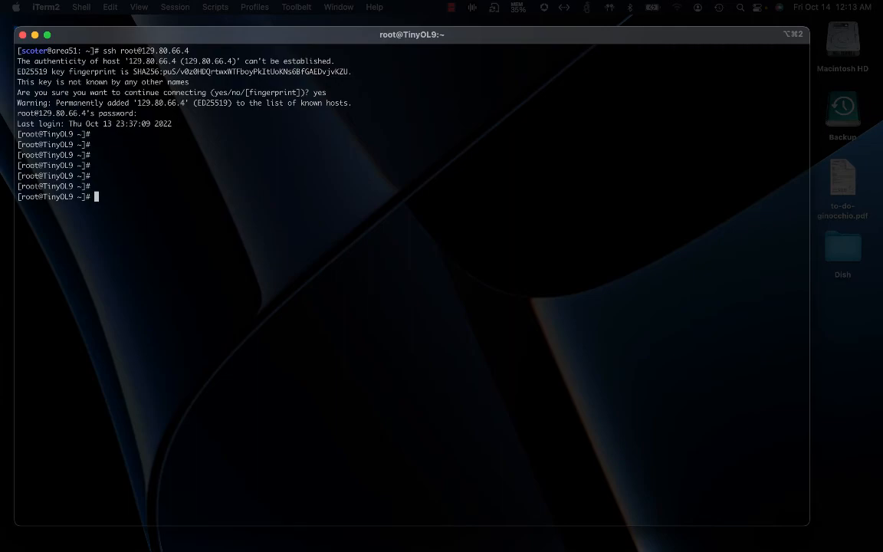
pyautogui.write('ip addr')
pyautogui.press('Return')
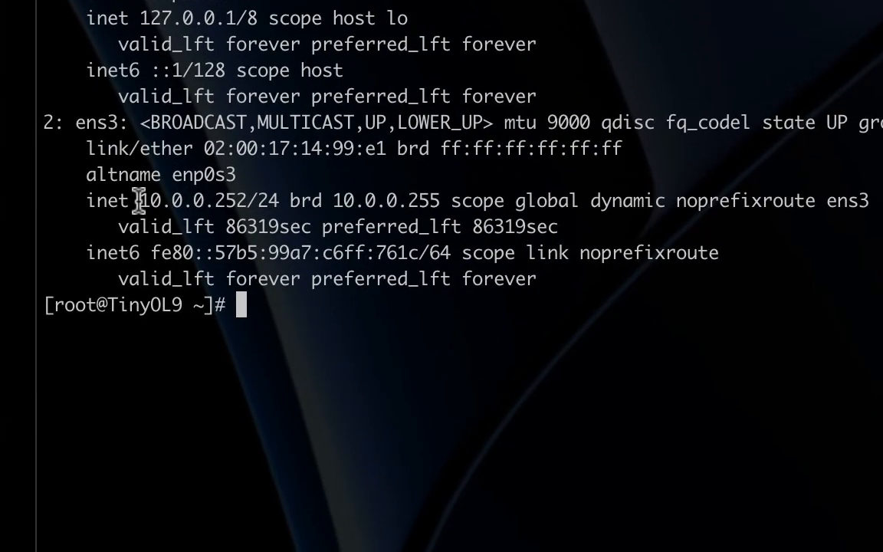
pyautogui.moveTo(138, 201); pyautogui.dragTo(247, 201)
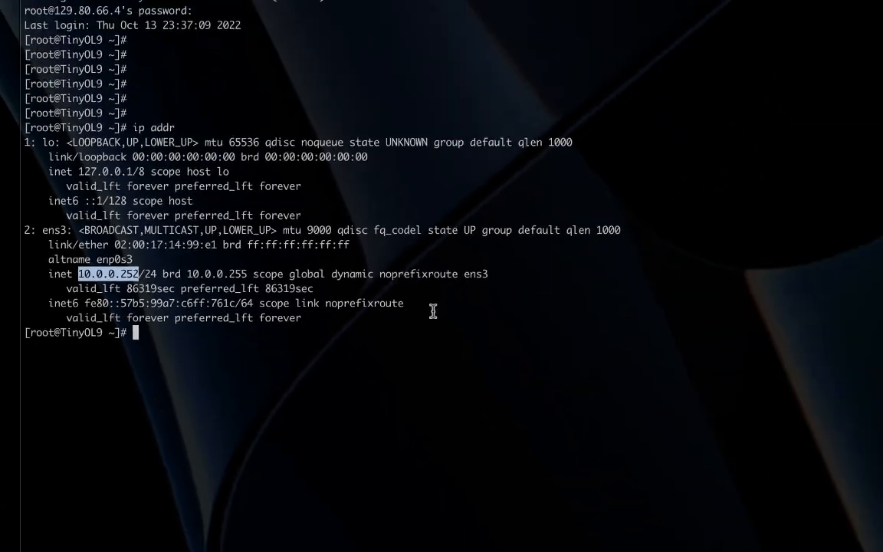
pyautogui.hotkey('ctrl', 'Up')
pyautogui.click(356, 47)
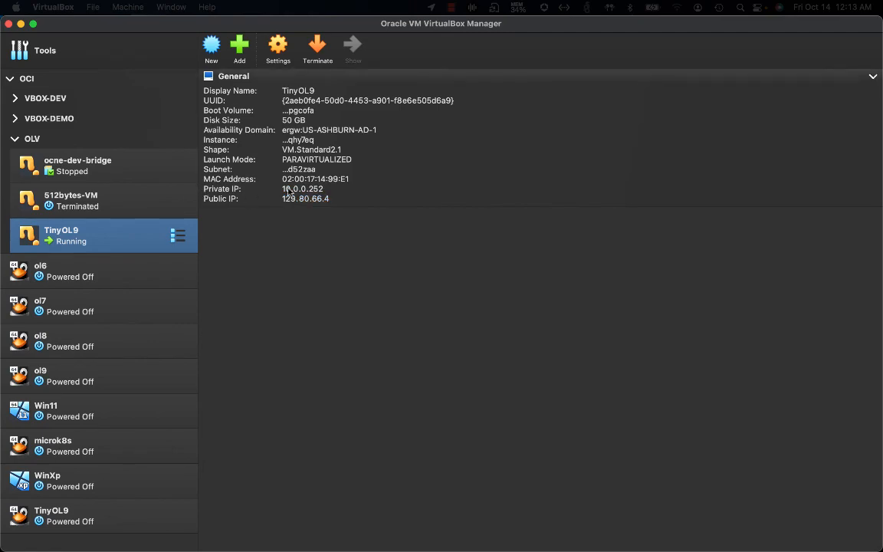
pyautogui.hotkey('ctrl', 'Up')
pyautogui.click(353, 215)
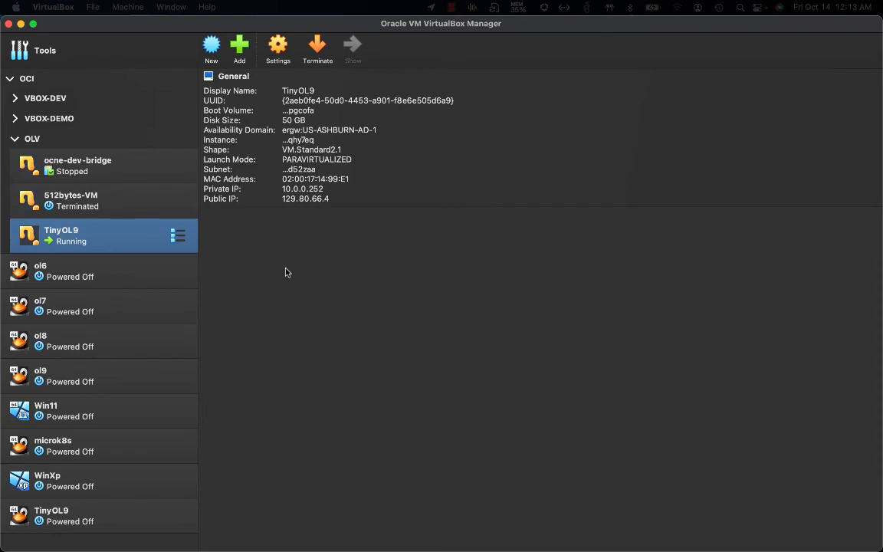
pyautogui.click(101, 521)
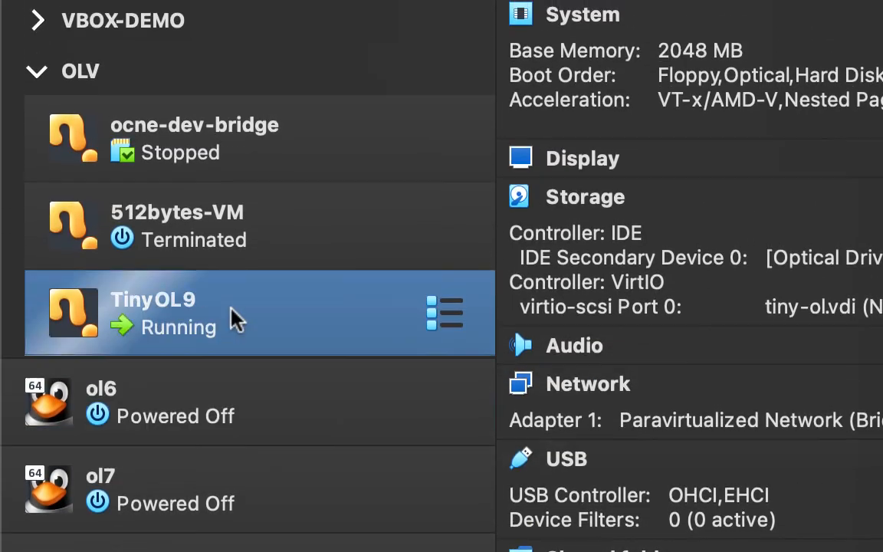
pyautogui.click(322, 319)
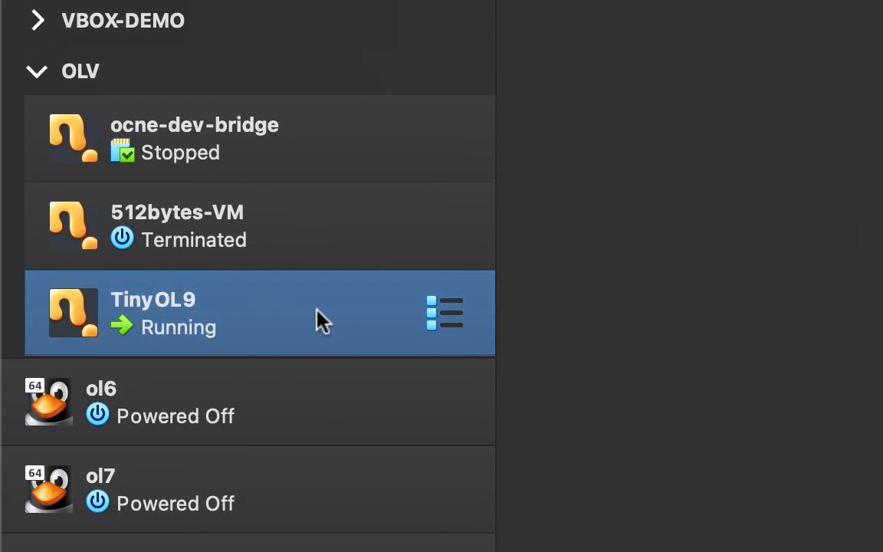